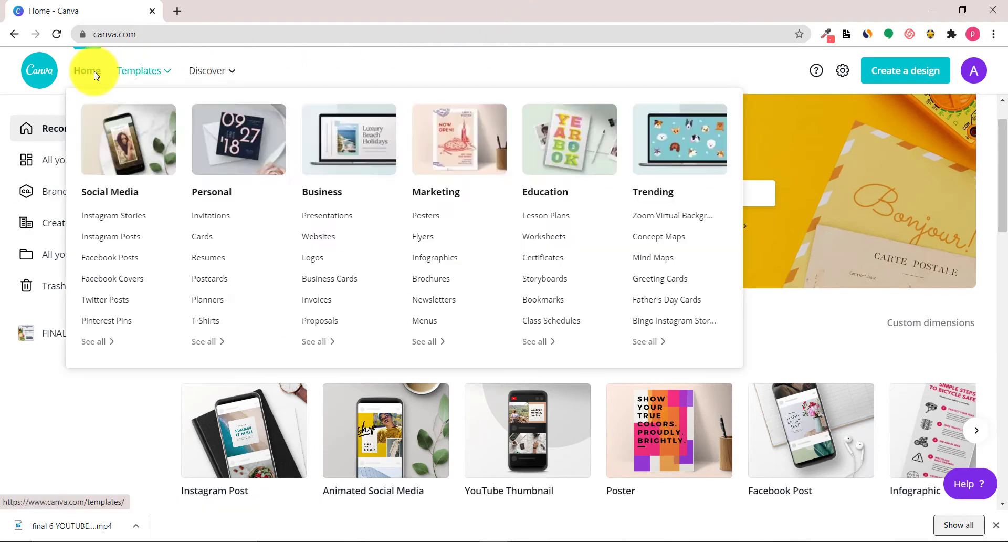
# Create a blank Instagram Post design from the Social Media design types
pyautogui.doubleClick(372, 32)
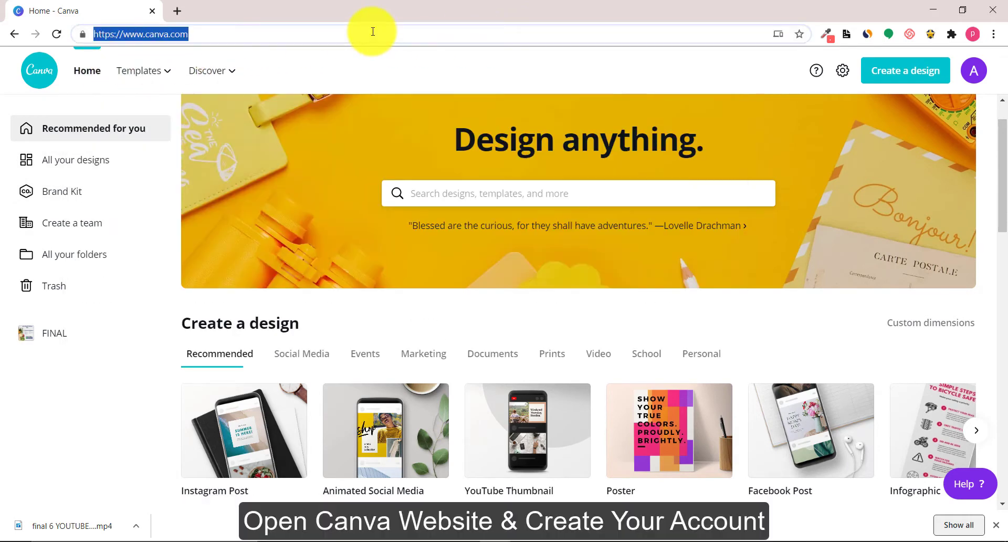
pyautogui.click(464, 66)
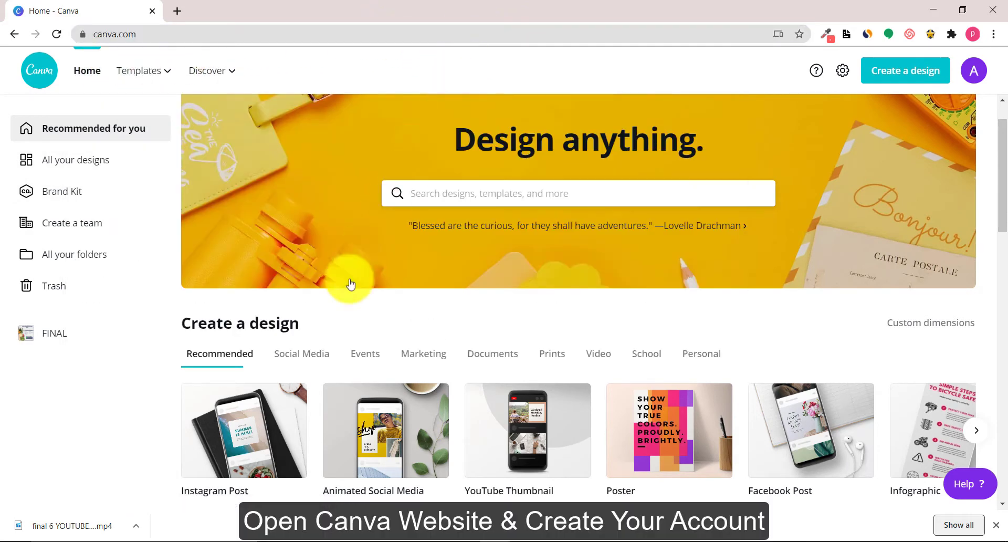
pyautogui.click(308, 362)
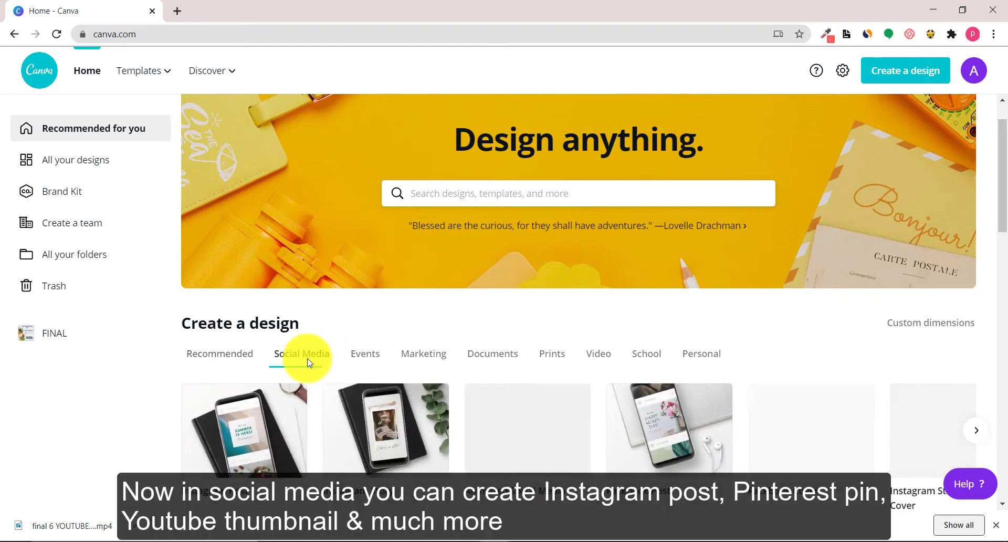
pyautogui.click(971, 432)
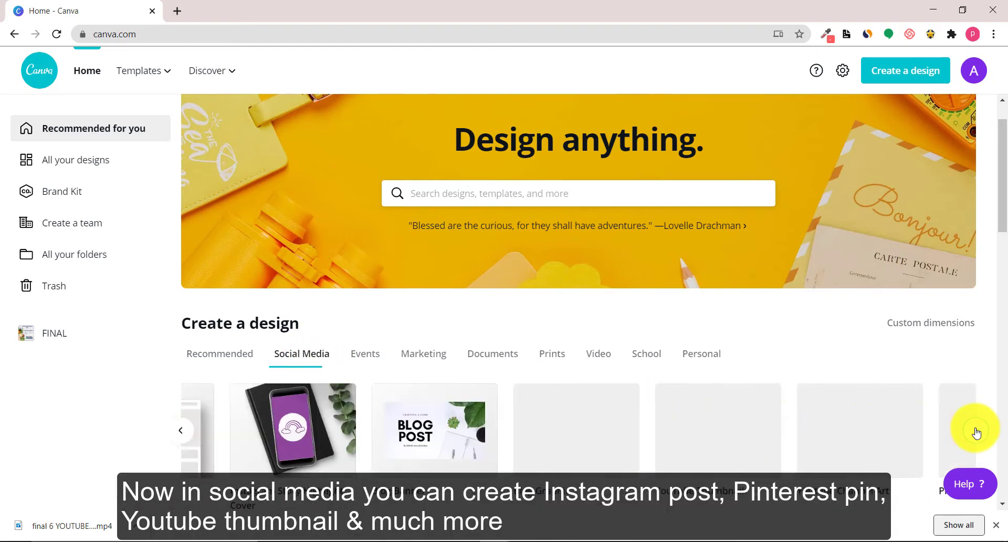
pyautogui.click(183, 438)
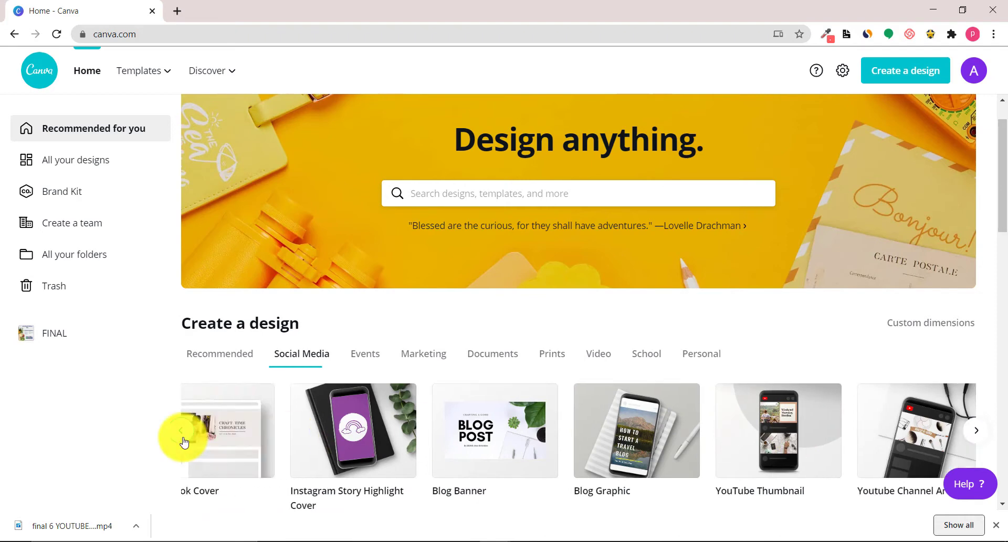
pyautogui.scroll(-1, 225, 405)
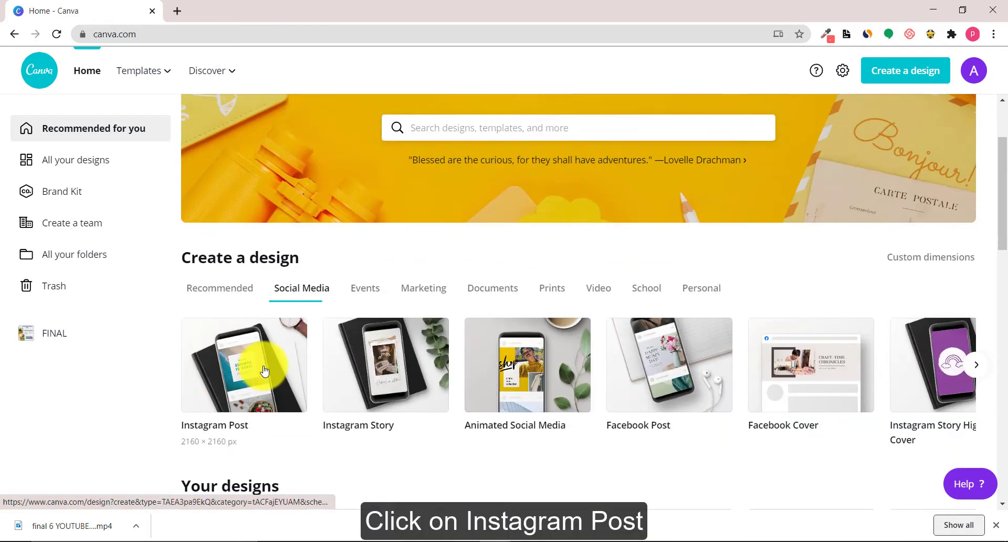
pyautogui.click(264, 371)
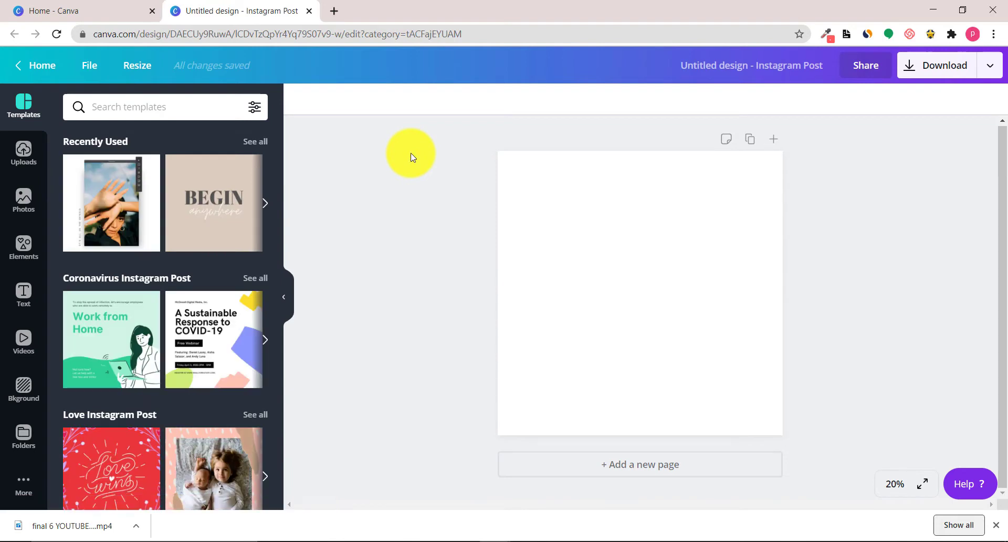
# Try several default colours, including purple and red, on the page background and return it to white
pyautogui.click(302, 98)
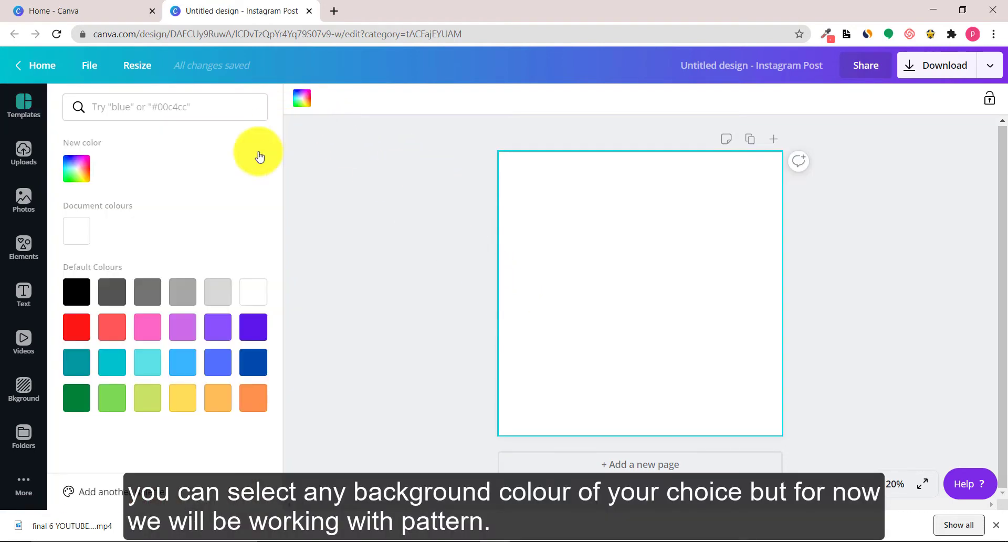
pyautogui.click(106, 335)
pyautogui.click(184, 333)
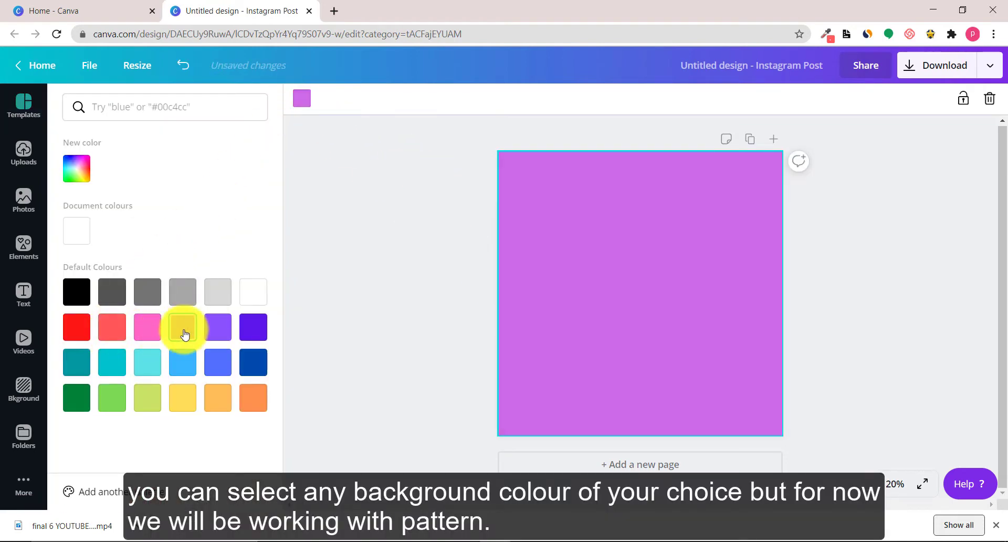
pyautogui.click(76, 336)
pyautogui.click(76, 235)
pyautogui.click(392, 204)
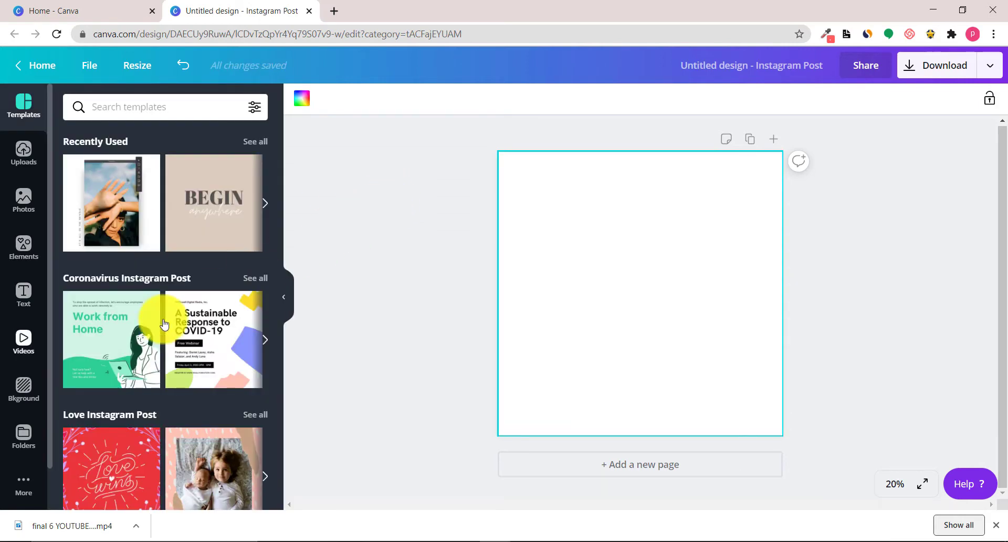
# Open the full Patterns collection of page backgrounds and look through it
pyautogui.click(23, 388)
pyautogui.click(244, 273)
pyautogui.scroll(-5, 205, 294)
pyautogui.click(253, 109)
pyautogui.scroll(-1, 255, 300)
pyautogui.click(254, 299)
pyautogui.scroll(-3, 247, 283)
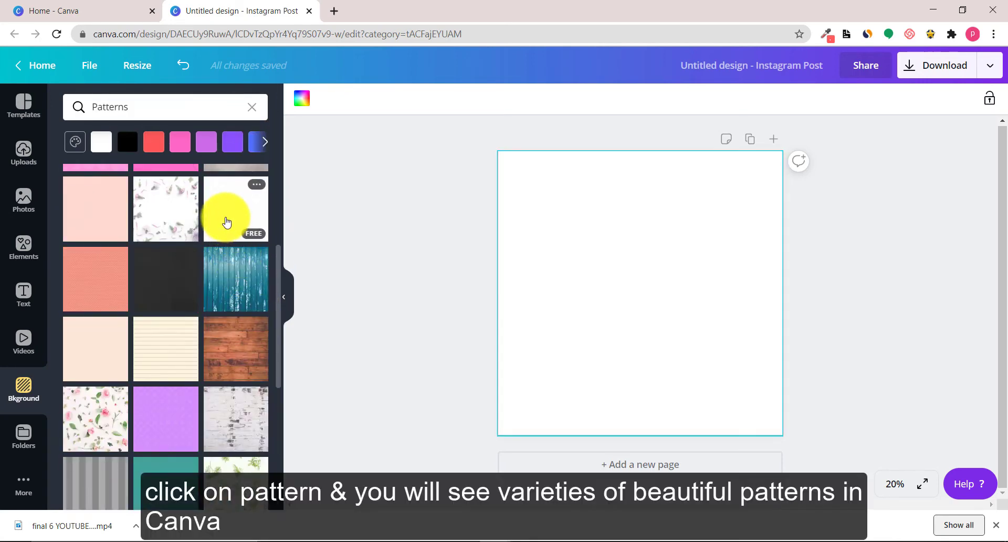
# Try several patterned backgrounds on the page and apply the yellow-orange pattern with faint light dots
pyautogui.click(224, 219)
pyautogui.click(113, 283)
pyautogui.scroll(-2, 199, 340)
pyautogui.scroll(-10, 200, 340)
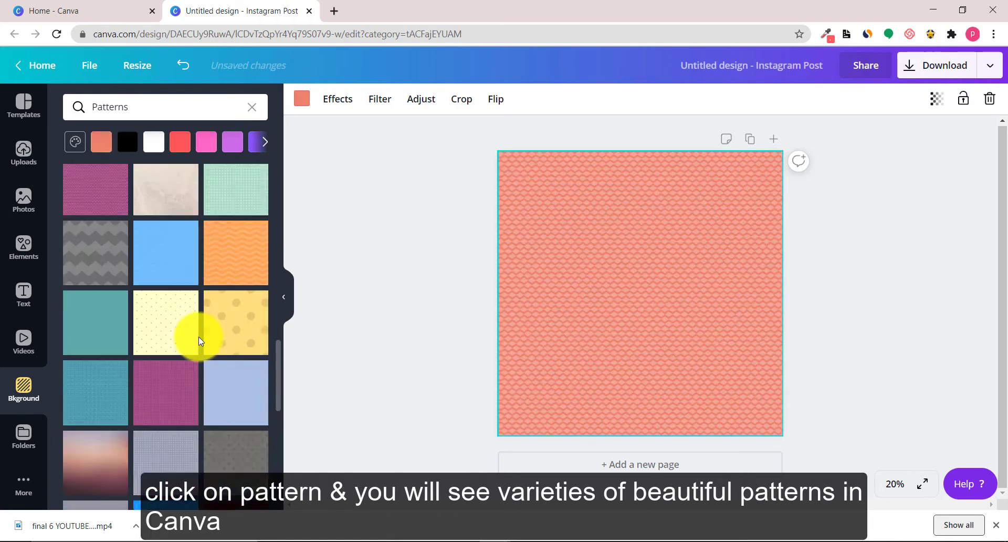
pyautogui.scroll(5, 228, 402)
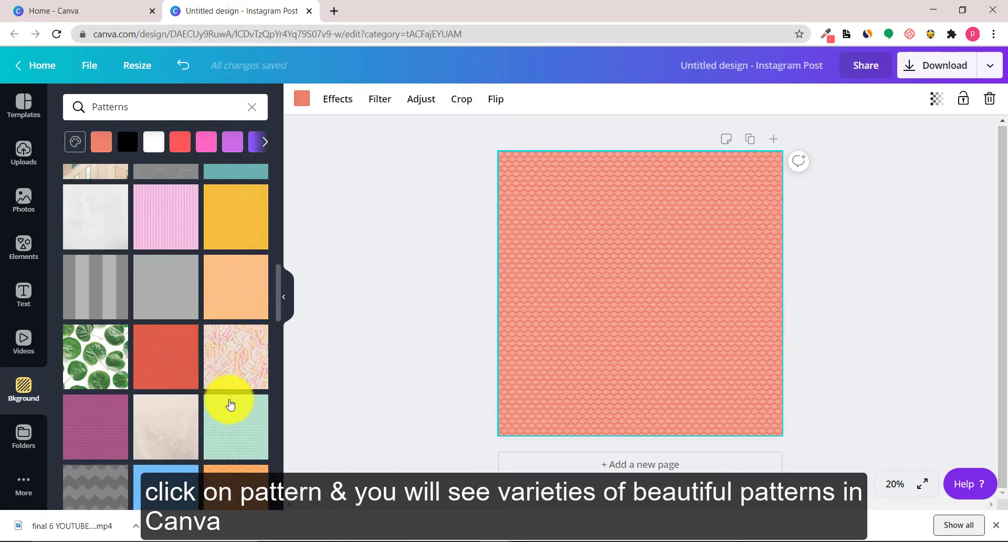
pyautogui.click(231, 247)
pyautogui.scroll(3, 228, 262)
pyautogui.scroll(-10, 228, 267)
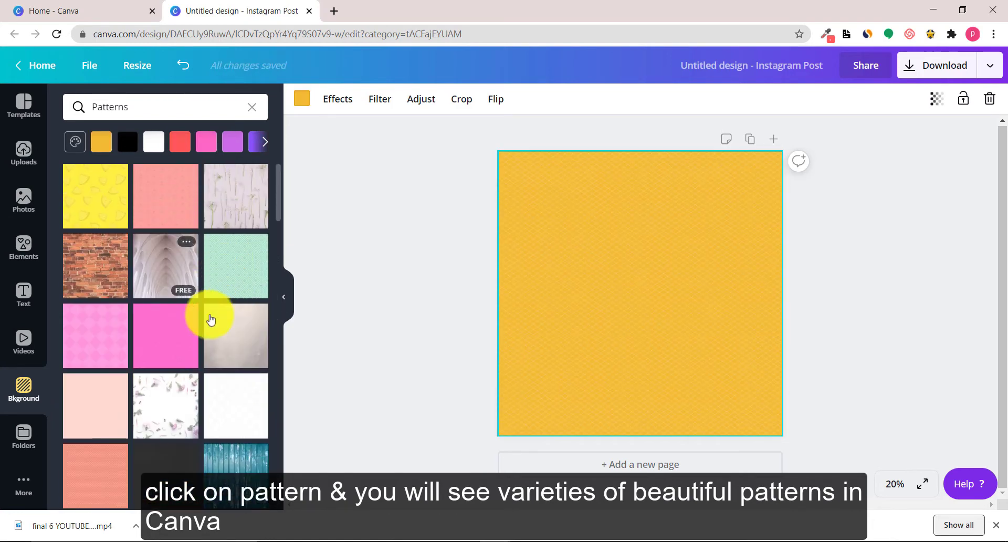
pyautogui.click(228, 405)
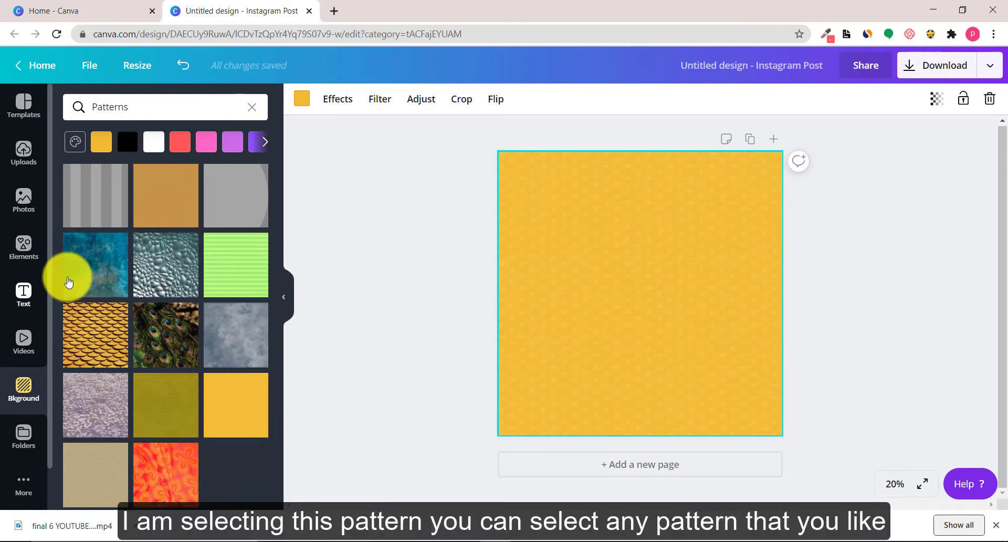
# Add a single-cell grid from the Grids collection and narrow it to roughly the left half of the page
pyautogui.click(23, 244)
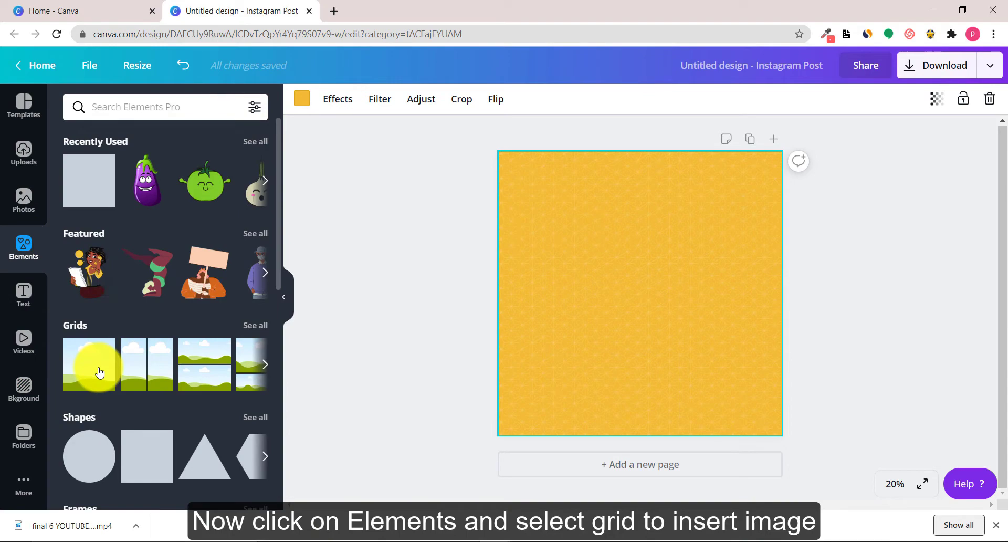
pyautogui.click(256, 233)
pyautogui.scroll(-5, 214, 279)
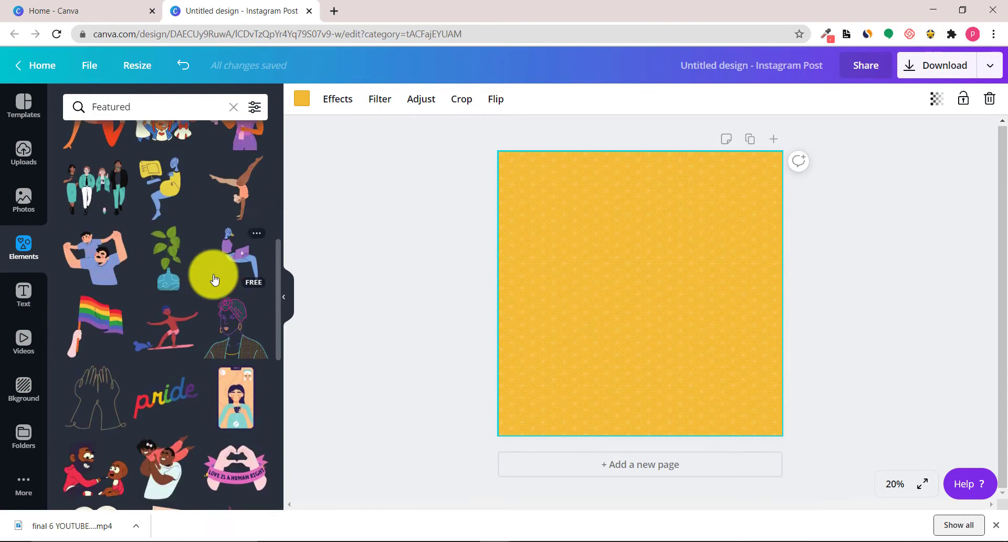
pyautogui.scroll(5, 214, 279)
pyautogui.click(233, 107)
pyautogui.click(244, 325)
pyautogui.scroll(-2, 177, 283)
pyautogui.scroll(3, 178, 286)
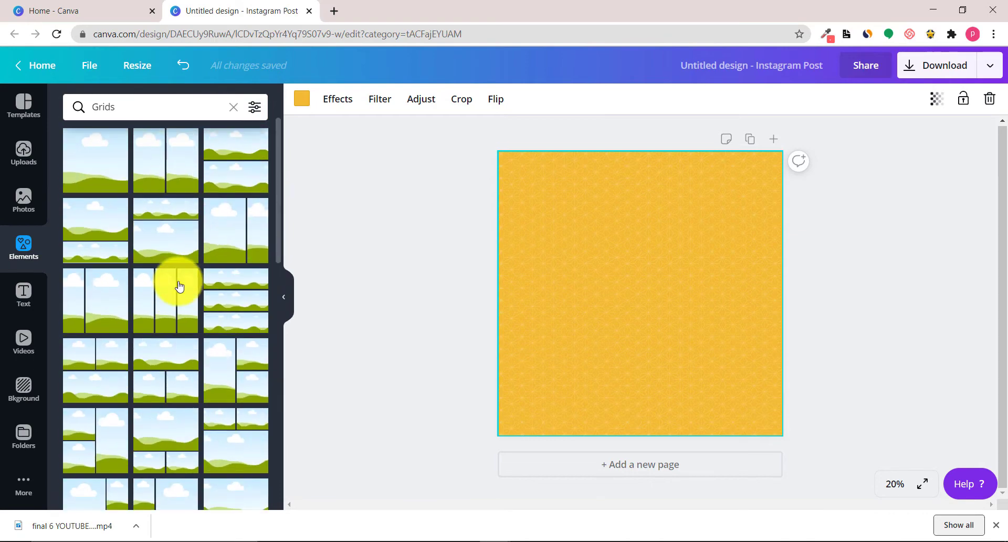
pyautogui.click(94, 182)
pyautogui.moveTo(762, 290); pyautogui.dragTo(651, 284)
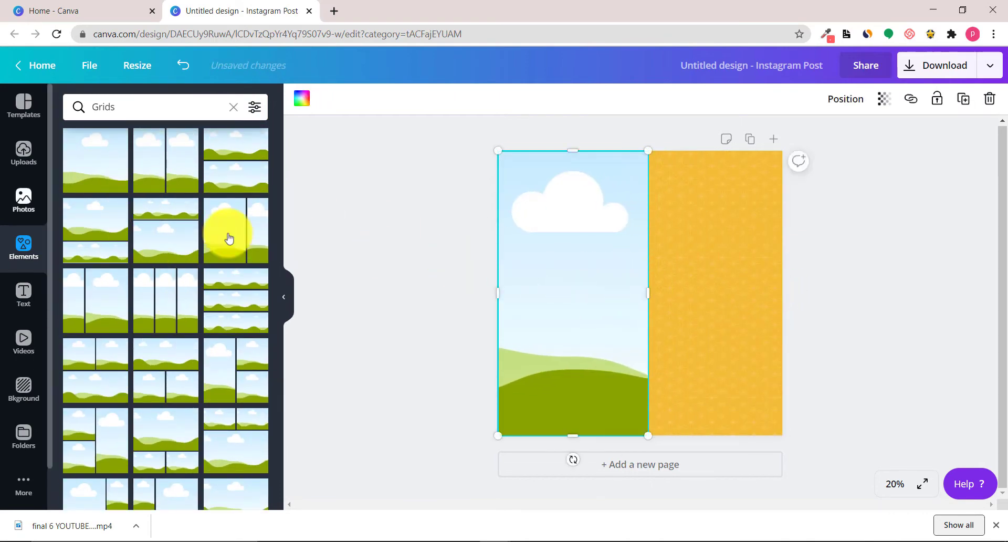
# Examine the Computer and Food photo categories and the uploaded images for a picture to put in the grid
pyautogui.click(28, 214)
pyautogui.scroll(-10, 167, 273)
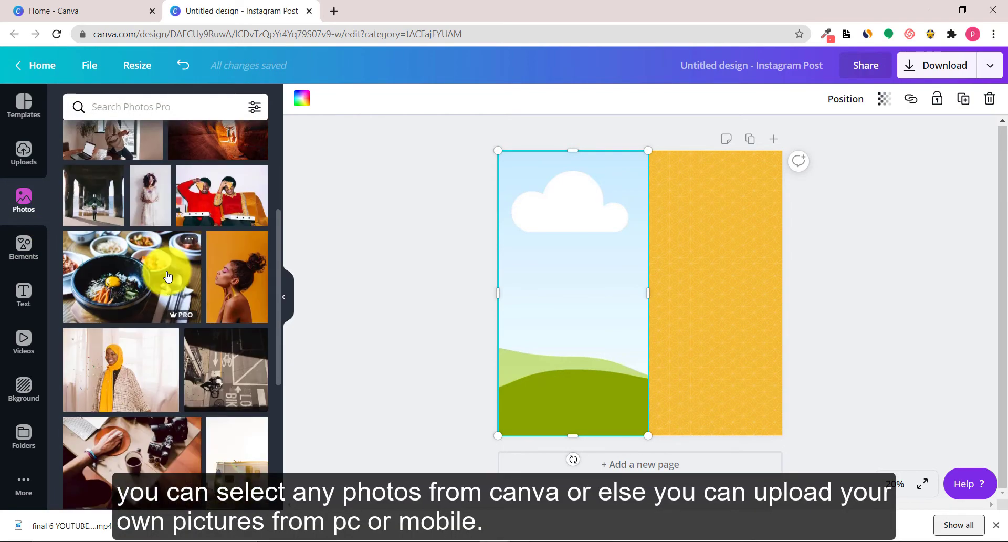
pyautogui.scroll(10, 167, 275)
pyautogui.click(126, 138)
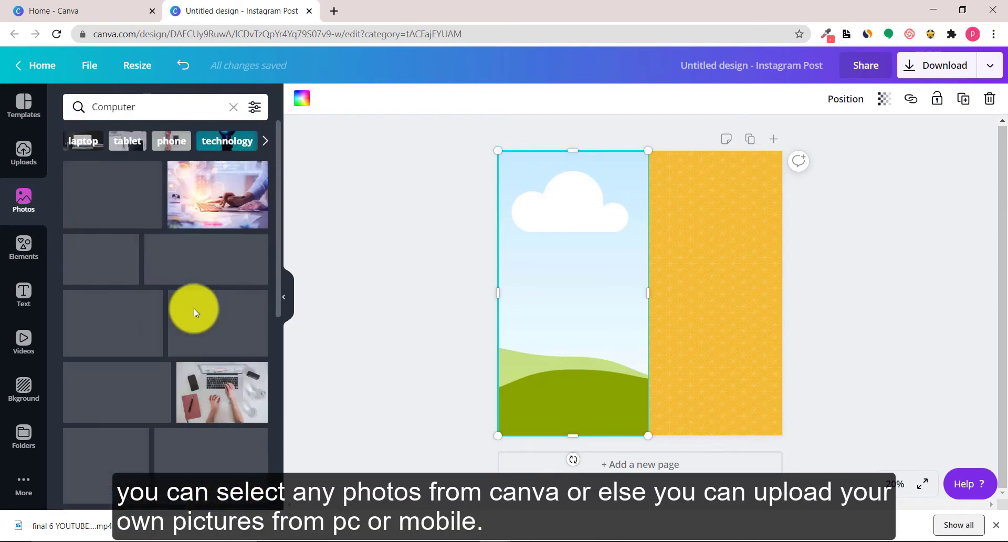
pyautogui.scroll(1, 195, 314)
pyautogui.click(233, 107)
pyautogui.click(83, 139)
pyautogui.scroll(-5, 216, 288)
pyautogui.scroll(5, 215, 288)
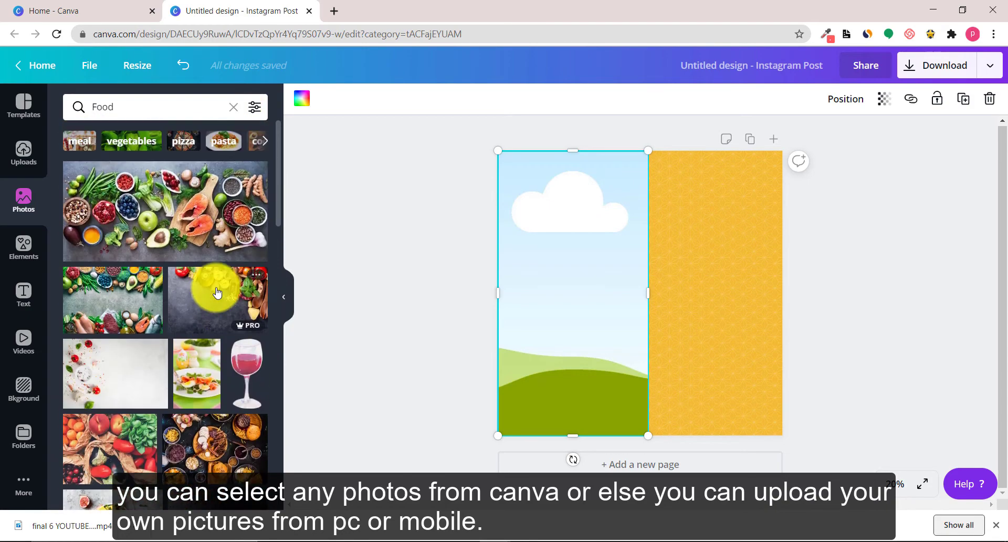
pyautogui.click(23, 153)
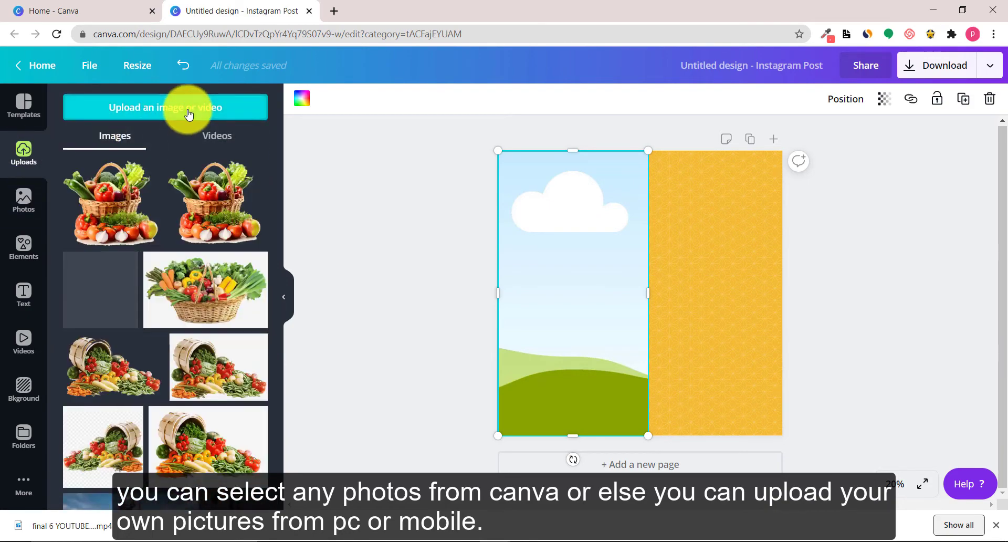
pyautogui.click(23, 201)
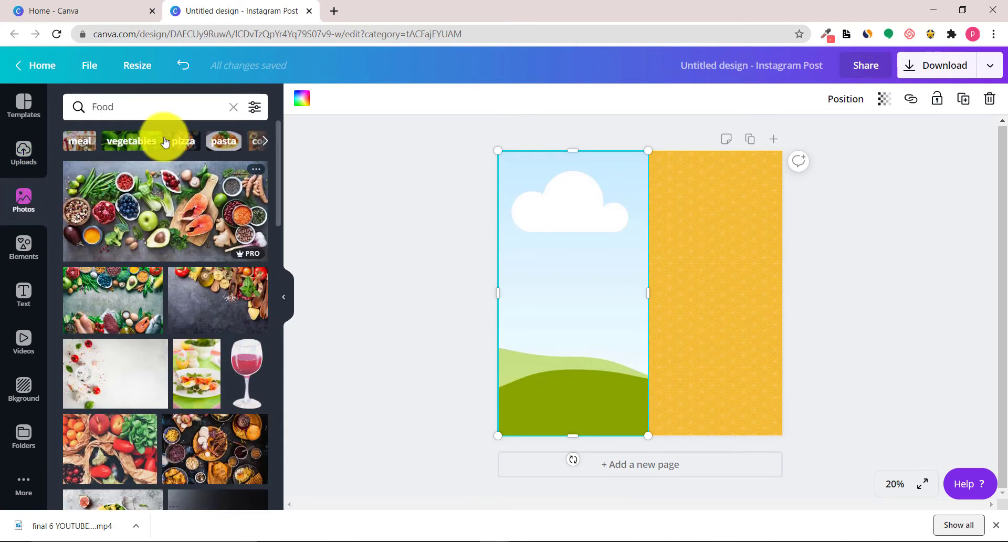
# Fill the grid with the recently used photo of food dishes on a wooden table
pyautogui.click(234, 108)
pyautogui.click(254, 177)
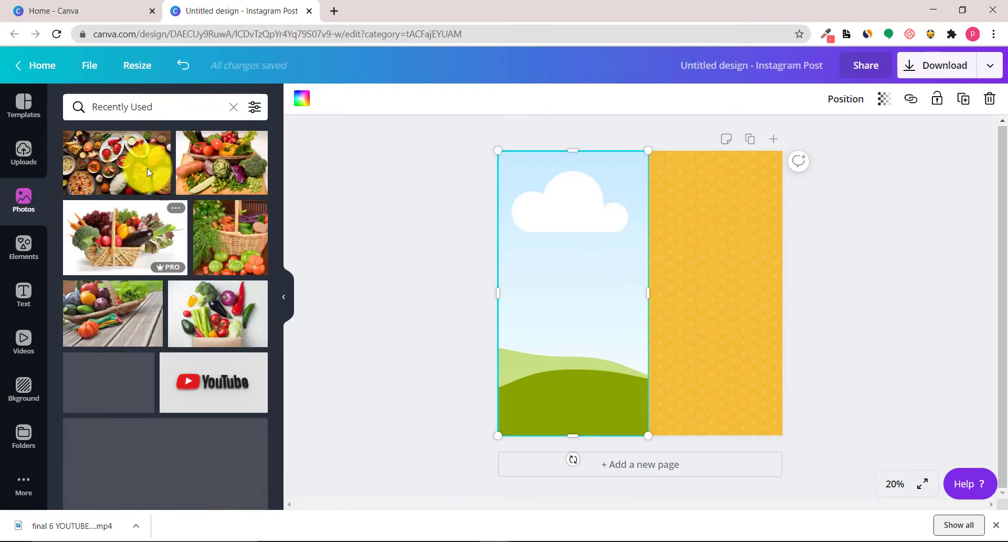
pyautogui.click(105, 171)
pyautogui.moveTo(598, 278); pyautogui.dragTo(611, 268)
# Add a heading to the page reading "TELL ME YOUR RECIPE INGRIDIENTS"
pyautogui.click(24, 294)
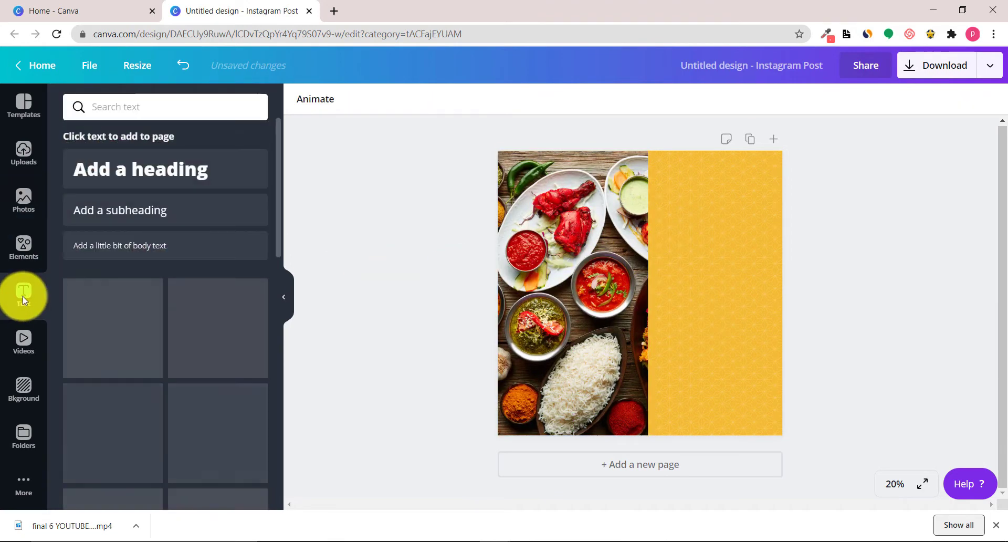
pyautogui.click(187, 171)
pyautogui.doubleClick(689, 316)
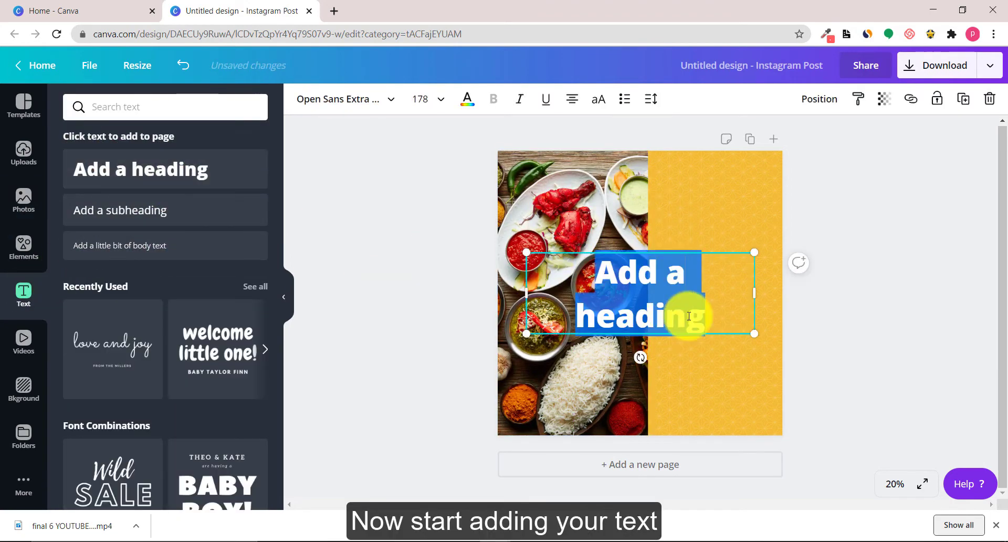
pyautogui.press('BackSpace')
pyautogui.write('TELL ME YOUR REC')
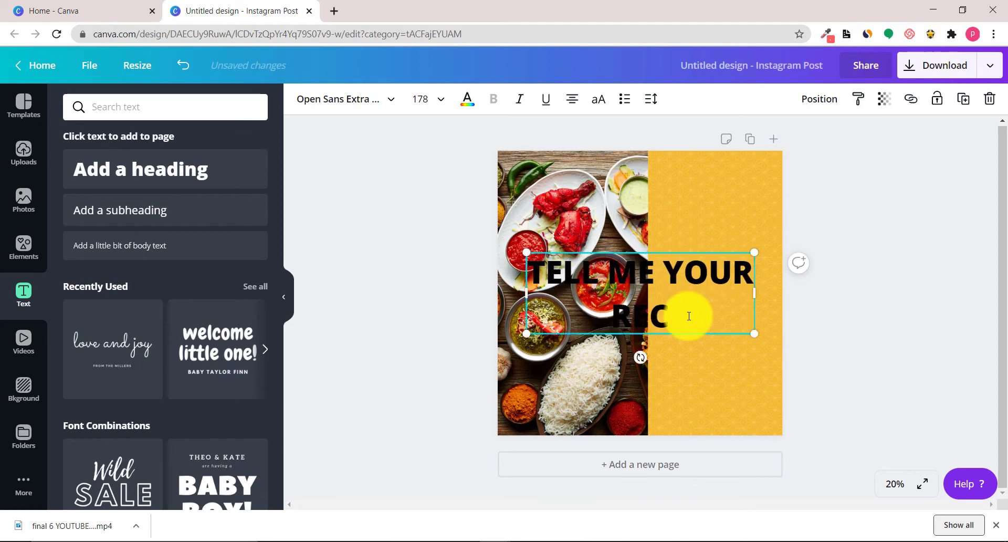
pyautogui.write('IPE INGRIDIENTS')
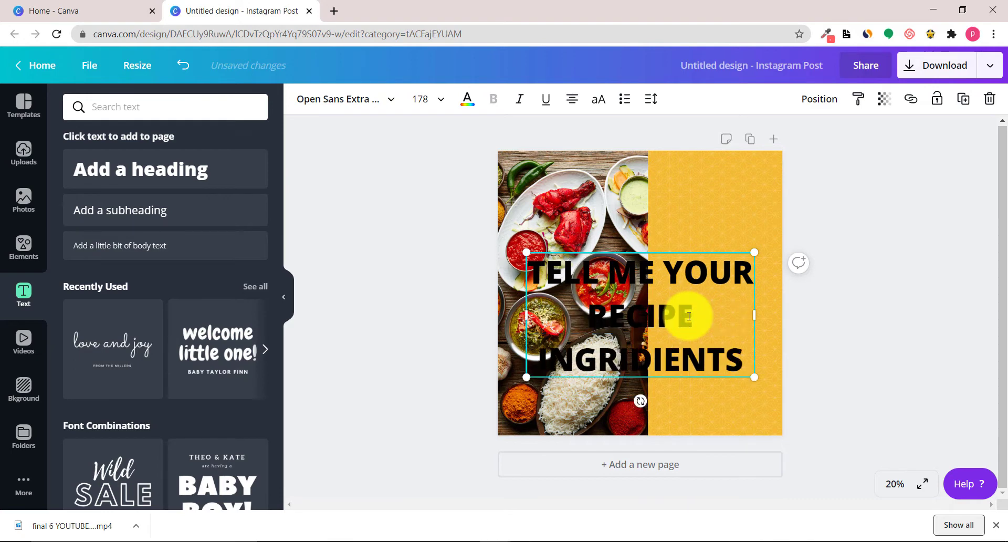
# Set the heading's font size to 72 and place it on two lines at the top of the yellow area
pyautogui.click(426, 100)
pyautogui.write('72')
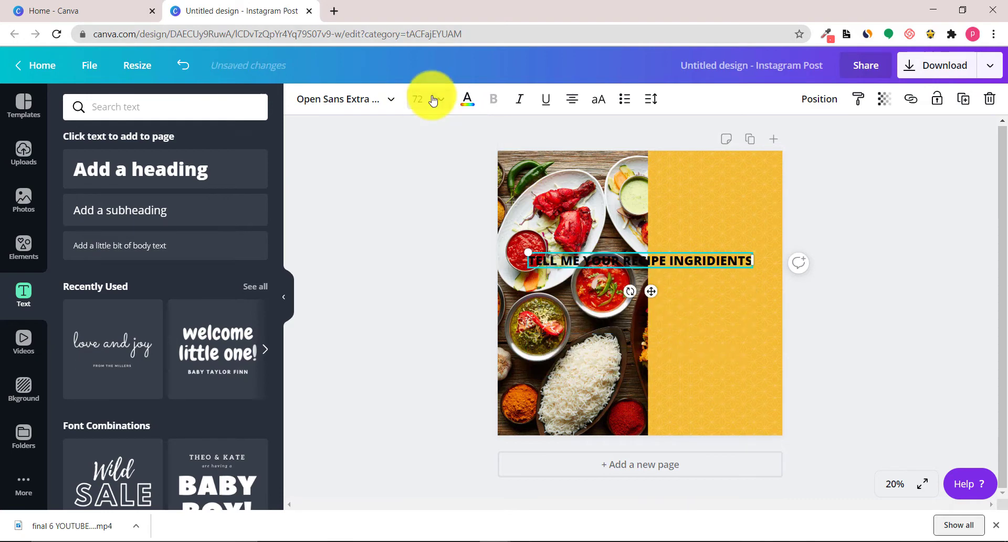
pyautogui.moveTo(651, 291); pyautogui.dragTo(719, 223)
pyautogui.click(647, 188)
pyautogui.press('Return')
# Narrow the photo grid slightly so that its right edge sits at the middle of the page
pyautogui.click(623, 285)
pyautogui.moveTo(643, 291); pyautogui.dragTo(642, 277)
# Keep Open Sans Extra Bold as the heading's font and widen its text box to fit two lines within the yellow area
pyautogui.click(697, 186)
pyautogui.click(394, 103)
pyautogui.scroll(-8, 168, 299)
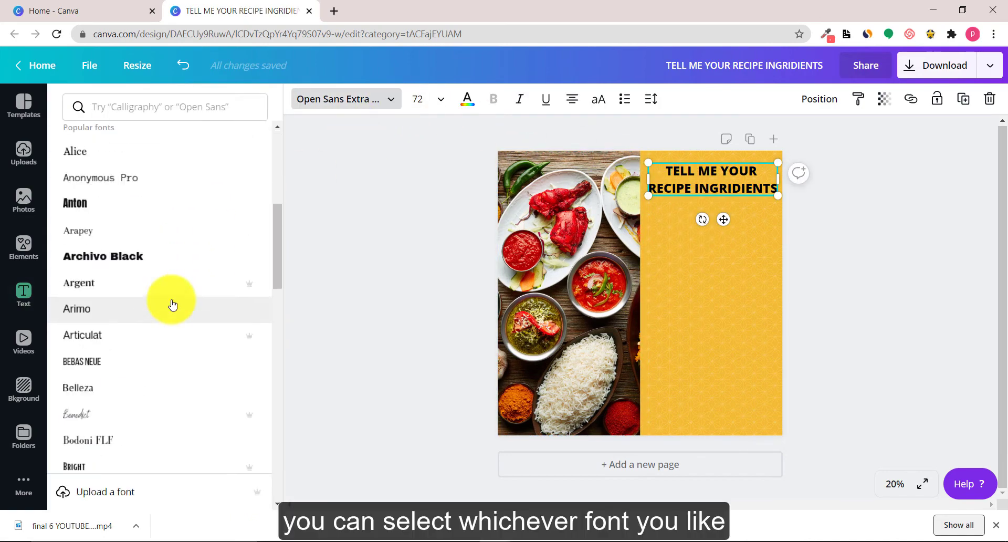
pyautogui.scroll(9, 168, 284)
pyautogui.click(148, 139)
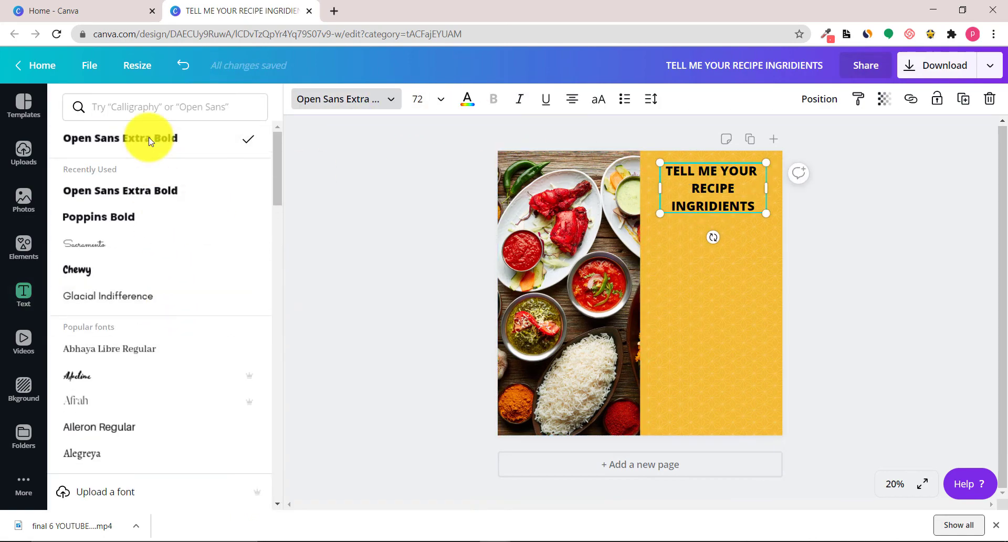
pyautogui.moveTo(772, 185); pyautogui.dragTo(789, 183)
pyautogui.moveTo(738, 222); pyautogui.dragTo(724, 221)
pyautogui.press('Escape')
# Add a second heading to the page reading "WE WILL DELIVER IT TO YOU"
pyautogui.click(105, 169)
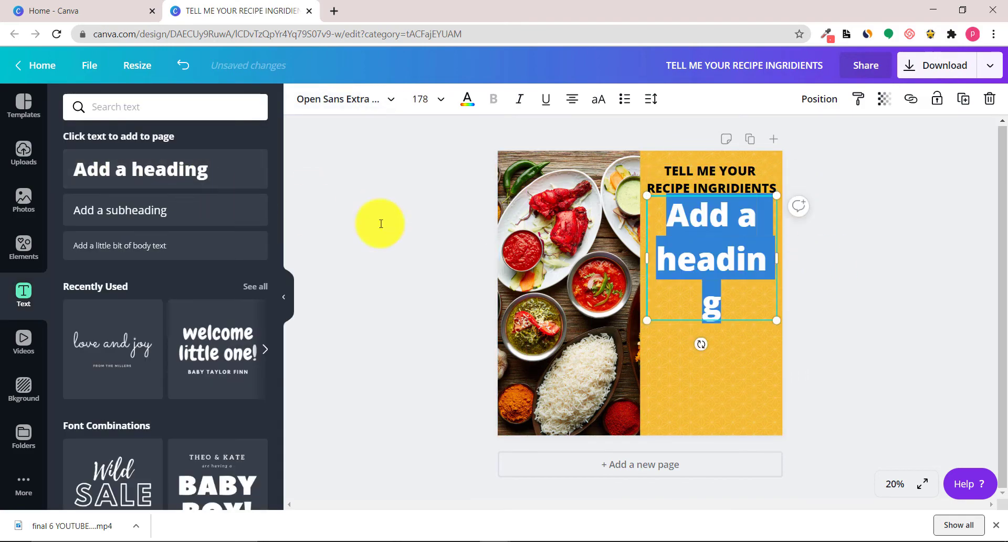
pyautogui.write('WE')
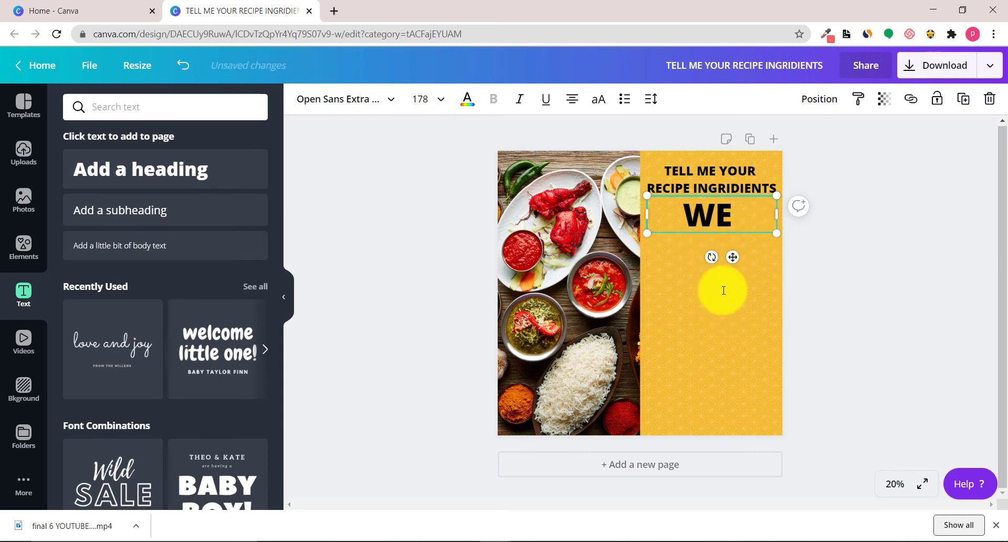
pyautogui.write(' WILL DELIVER I')
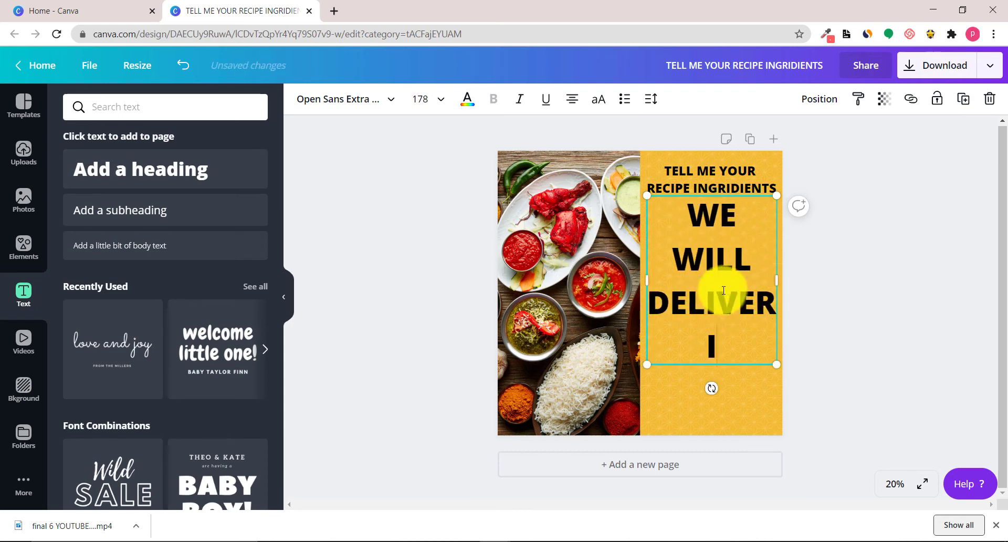
pyautogui.write('T TO YOU')
# Set the new heading's font size to 72, move it to the yellow area's lower half and scale it up to nearly the area's width
pyautogui.click(424, 99)
pyautogui.write('72')
pyautogui.press('Return')
pyautogui.moveTo(722, 248); pyautogui.dragTo(730, 331)
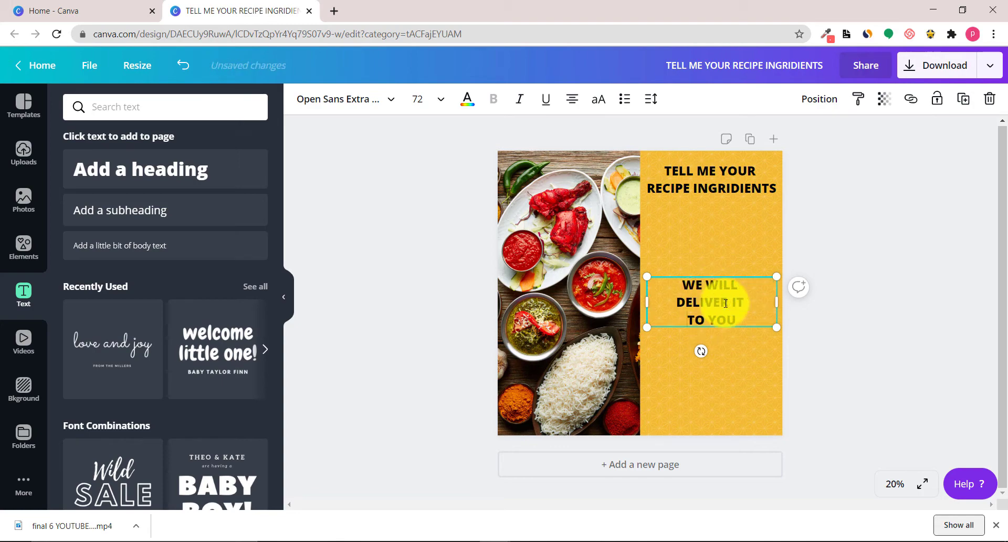
pyautogui.moveTo(777, 302); pyautogui.dragTo(740, 342)
# Add a square shape to the page and colour it white
pyautogui.click(24, 243)
pyautogui.click(224, 108)
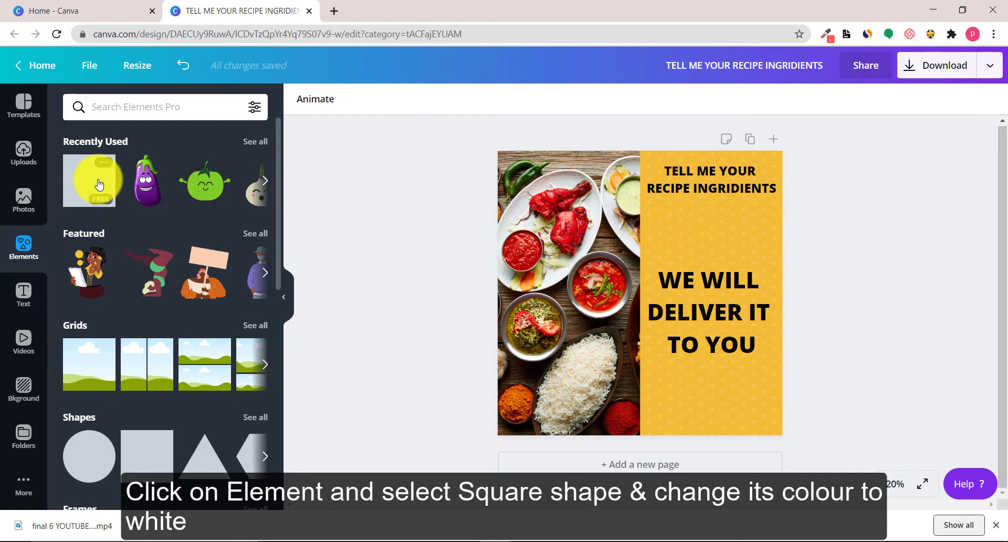
pyautogui.click(148, 449)
pyautogui.click(303, 99)
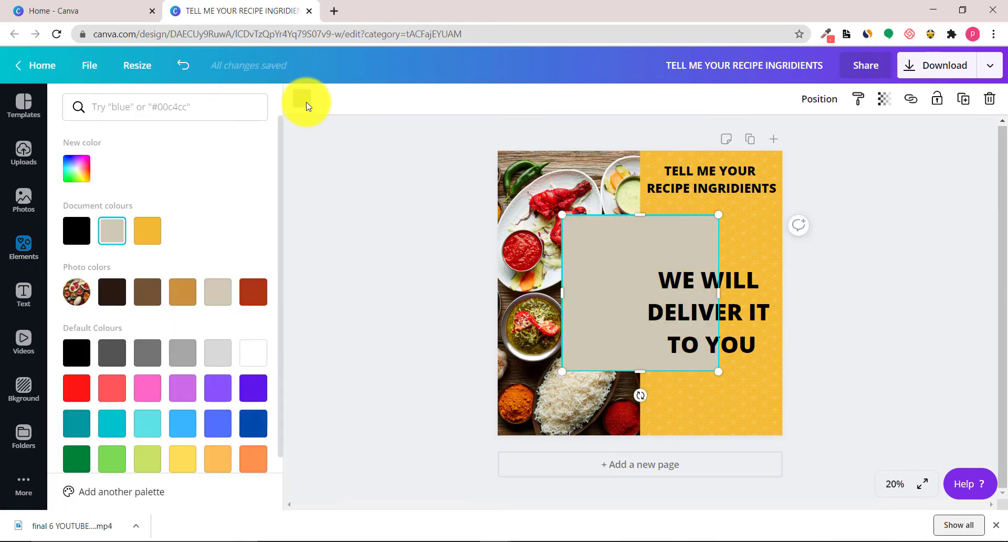
pyautogui.click(249, 354)
# Flatten the white square into a thin bar behind "RECIPE INGRIDIENTS", reaching from the photo's edge area to the page's right edge
pyautogui.moveTo(640, 216); pyautogui.dragTo(651, 342)
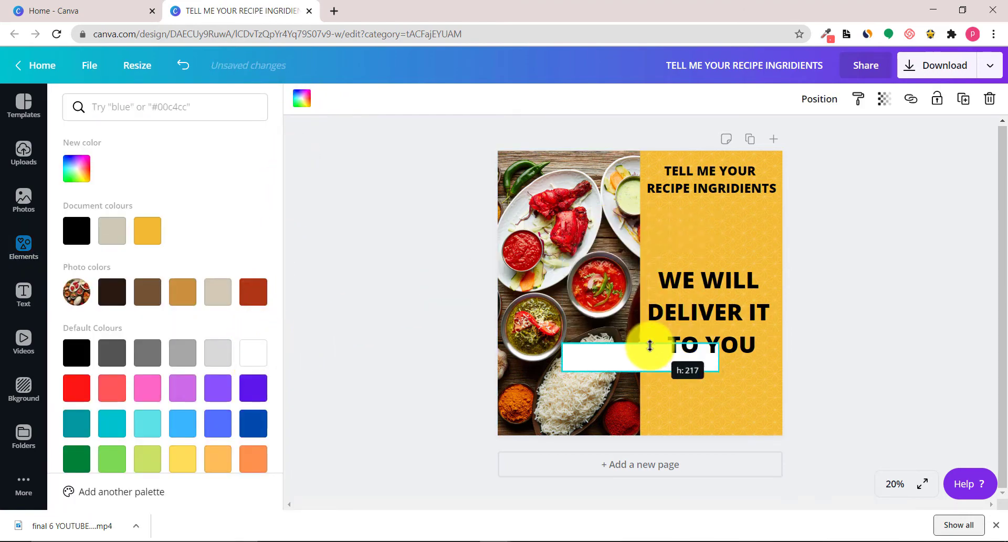
pyautogui.moveTo(652, 387); pyautogui.dragTo(657, 229)
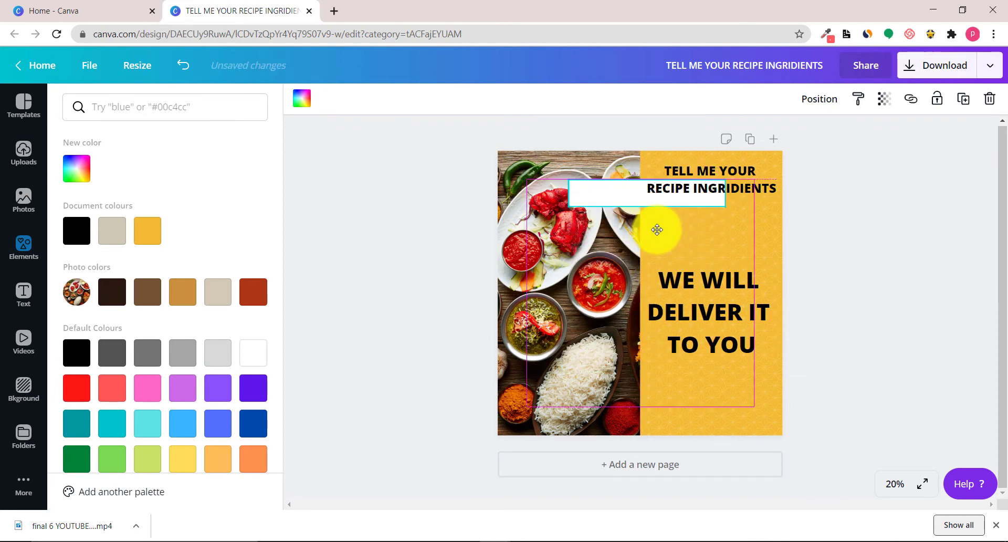
pyautogui.moveTo(725, 193); pyautogui.dragTo(783, 189)
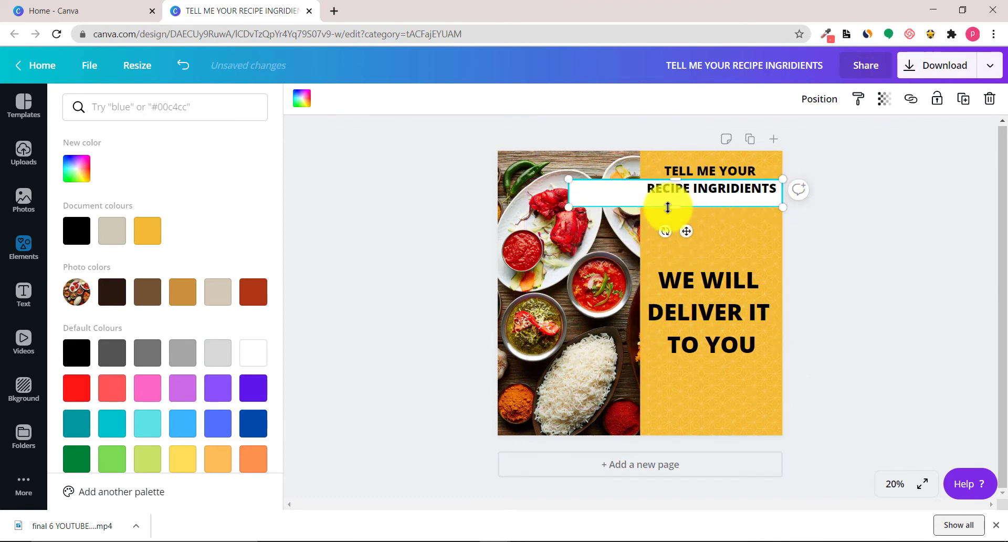
pyautogui.moveTo(577, 194); pyautogui.dragTo(606, 192)
pyautogui.moveTo(697, 202); pyautogui.dragTo(703, 198)
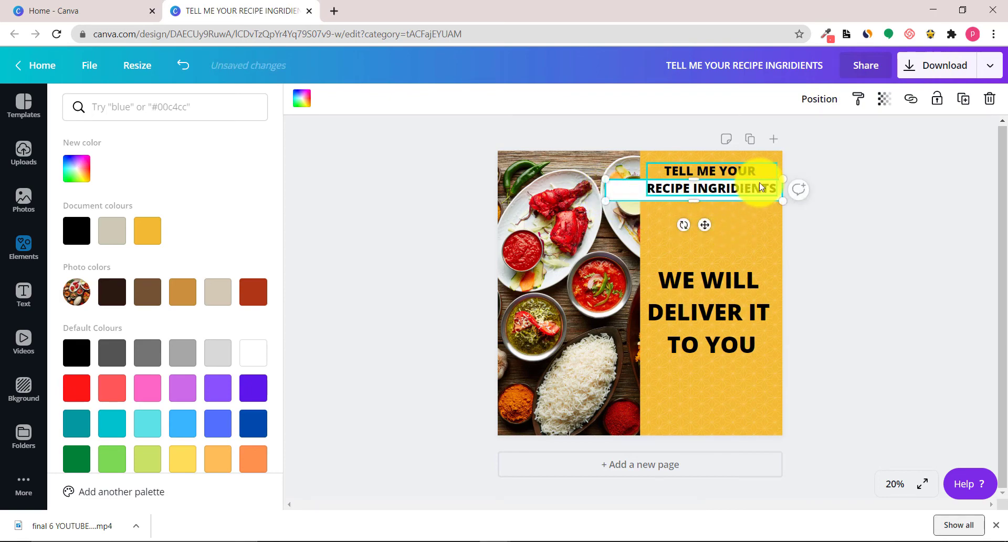
# Fine-tune the white bar's height and vertical position so it sits evenly behind the "RECIPE INGRIDIENTS" line
pyautogui.click(711, 187)
pyautogui.click(815, 214)
pyautogui.click(638, 194)
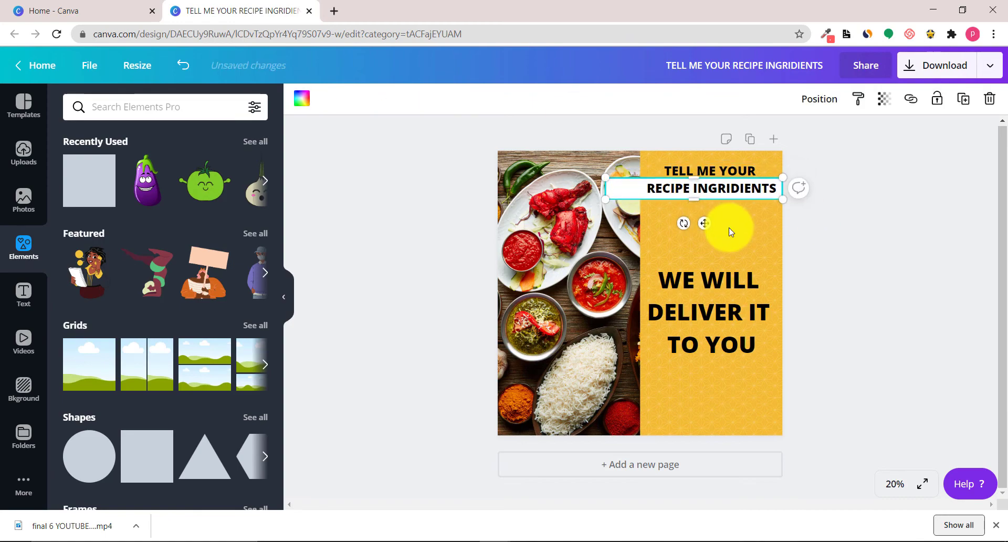
pyautogui.click(731, 232)
pyautogui.click(630, 198)
pyautogui.moveTo(703, 179); pyautogui.dragTo(698, 181)
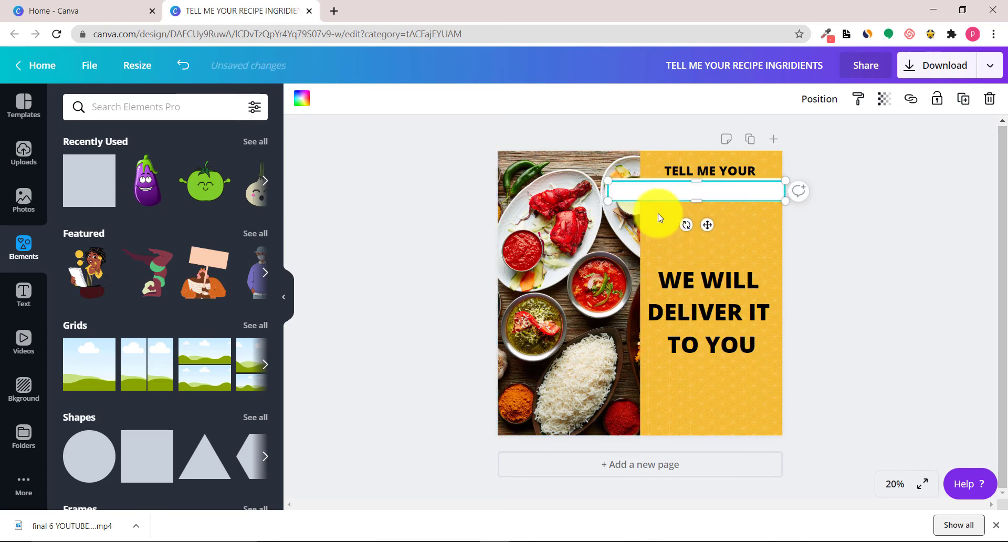
# Paste a copy of the white bar, shorten it over the word "DELIVER" and send it backward behind the text
pyautogui.hotkey('ctrl', 'v')
pyautogui.moveTo(643, 321); pyautogui.dragTo(667, 348)
pyautogui.moveTo(569, 311); pyautogui.dragTo(624, 311)
pyautogui.rightClick(674, 314)
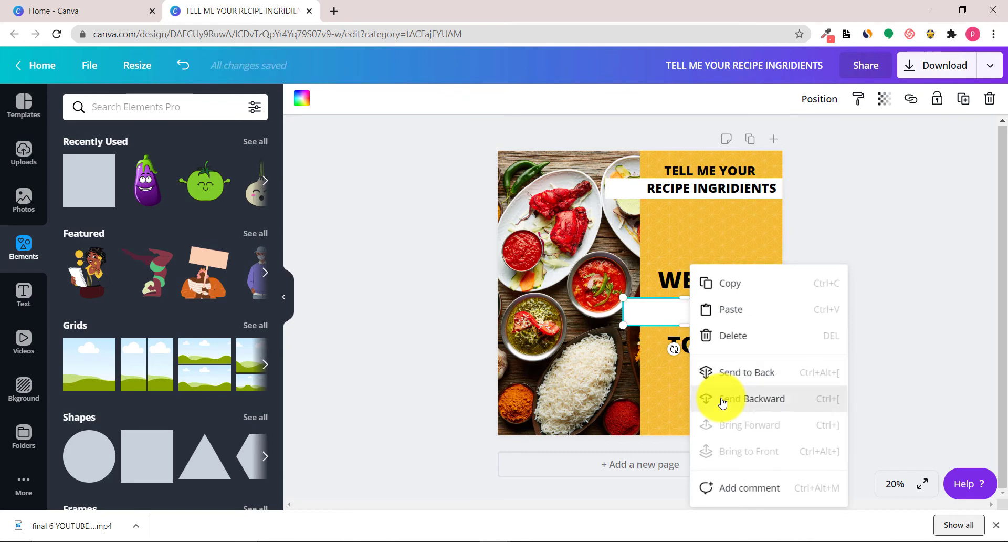
pyautogui.click(716, 398)
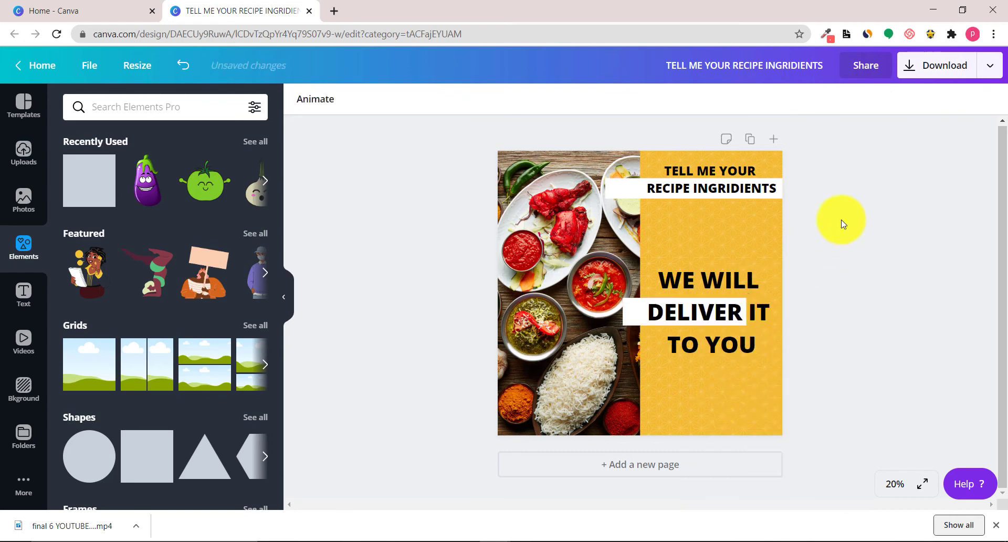
# Add a second page and apply the "BEGIN anywhere" template to it
pyautogui.click(23, 103)
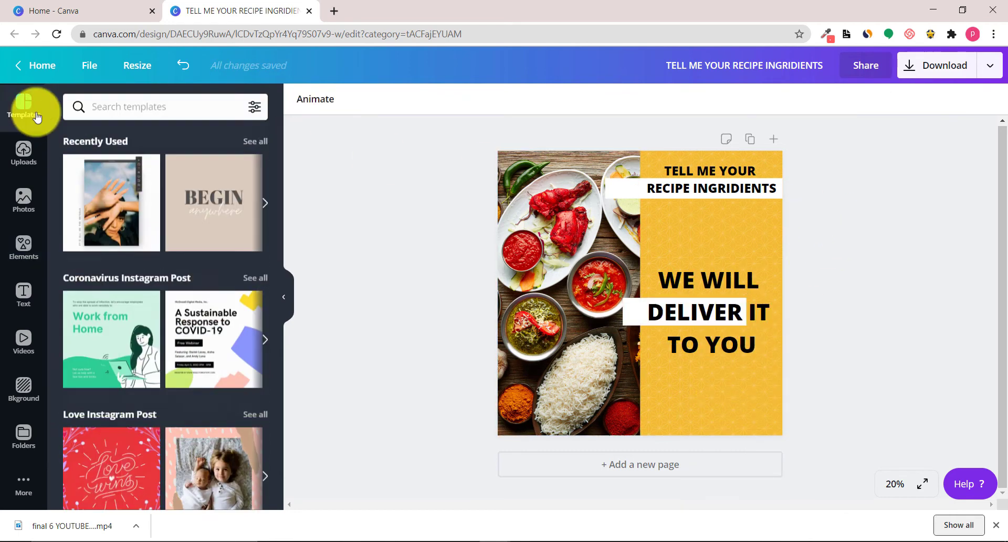
pyautogui.click(648, 464)
pyautogui.scroll(-20, 220, 313)
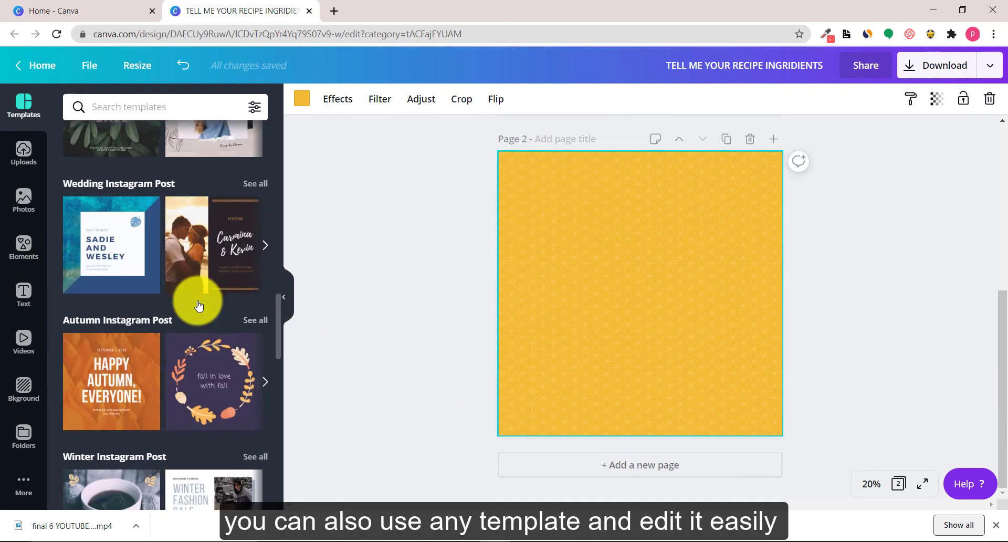
pyautogui.scroll(-20, 197, 302)
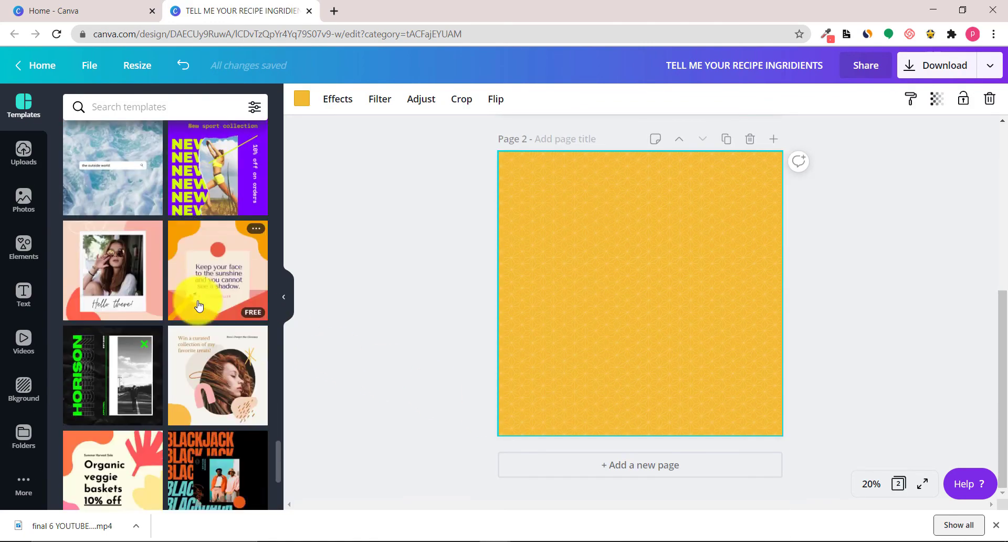
pyautogui.click(207, 367)
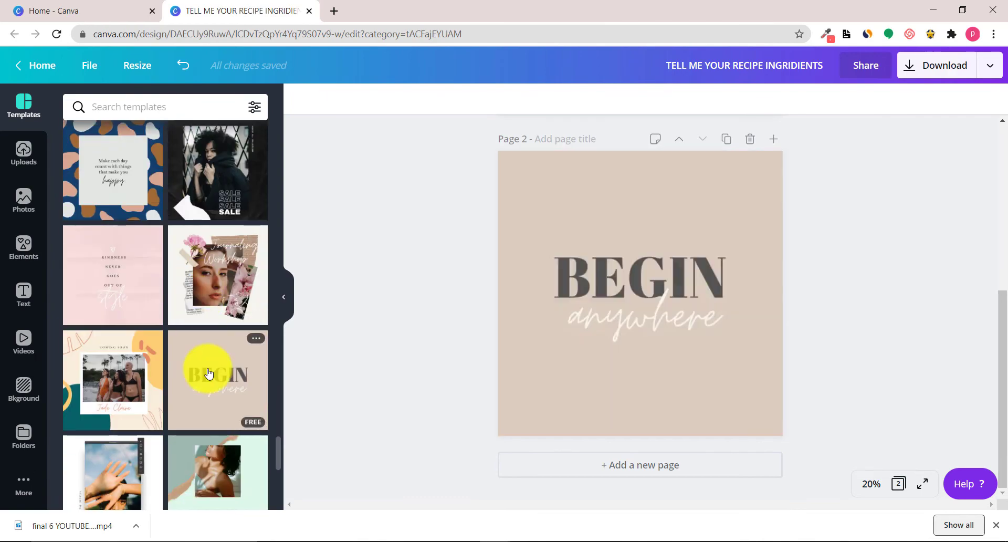
# Change the background colour of the "BEGIN anywhere" page to light blue
pyautogui.click(303, 99)
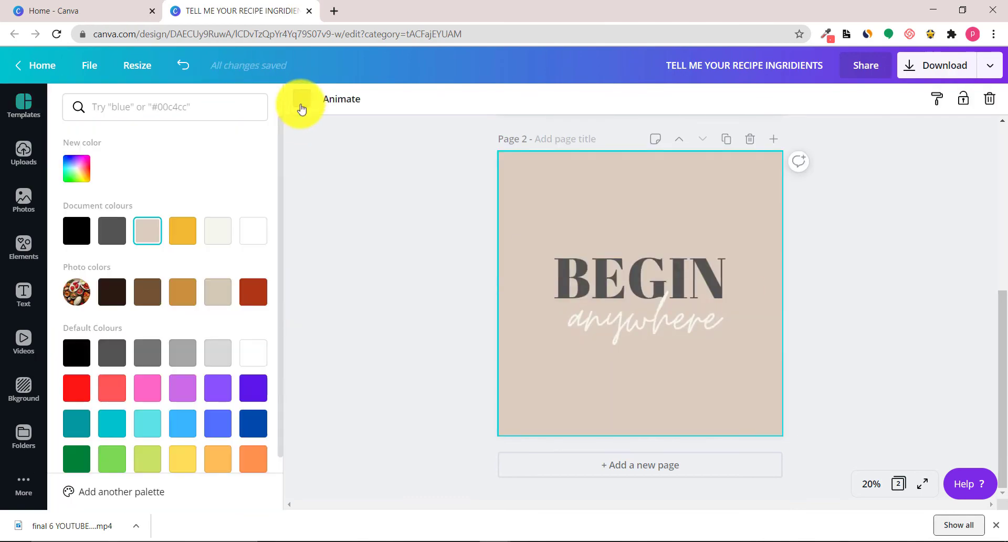
pyautogui.click(157, 427)
pyautogui.click(185, 428)
# Colour the word "BEGIN" black on page 2 and return to the finished post on page 1
pyautogui.click(658, 286)
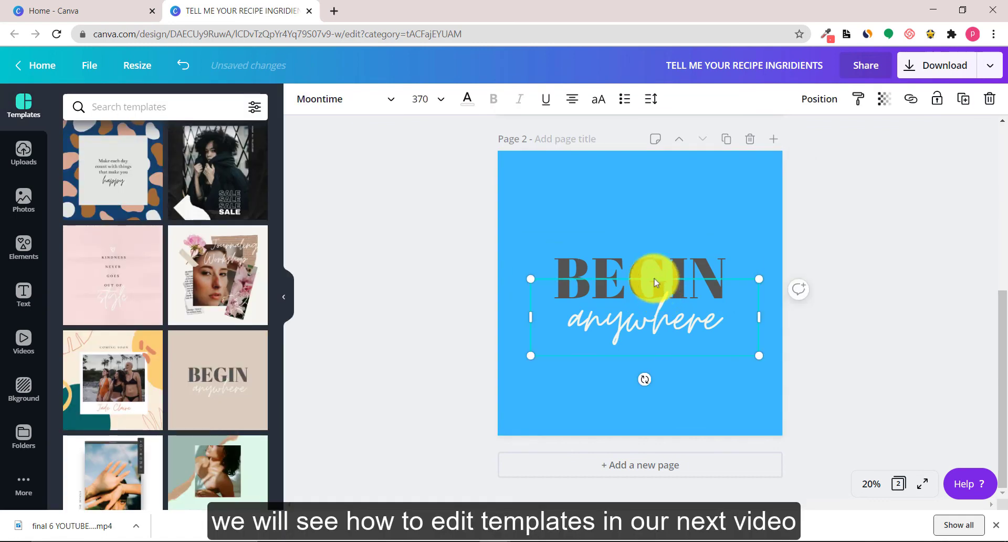
pyautogui.click(473, 108)
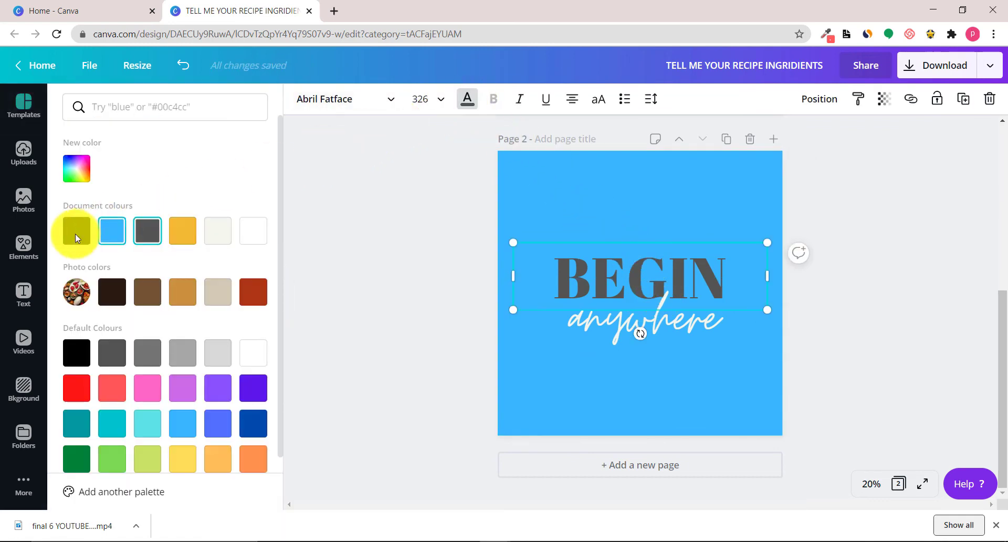
pyautogui.click(76, 227)
pyautogui.press('Escape')
pyautogui.click(860, 351)
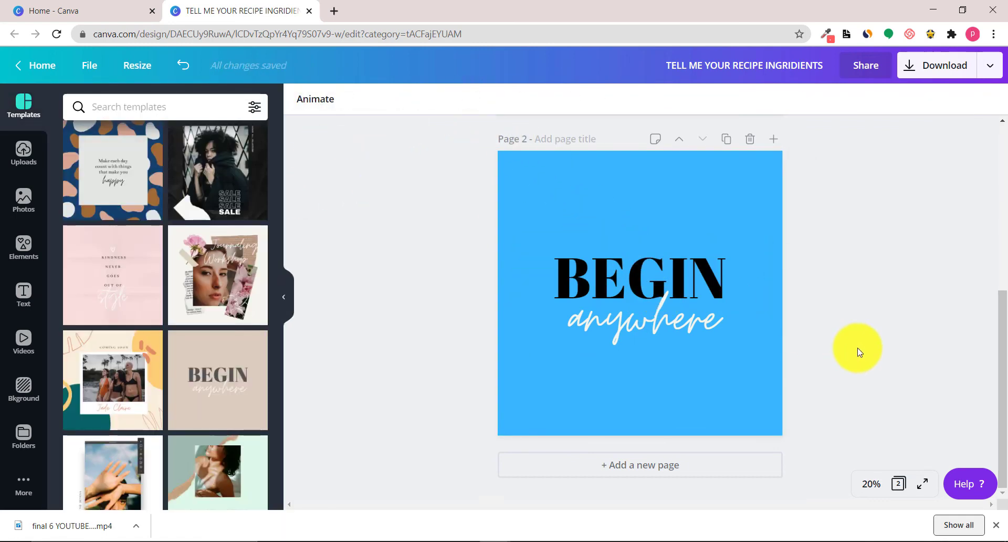
pyautogui.scroll(5, 860, 352)
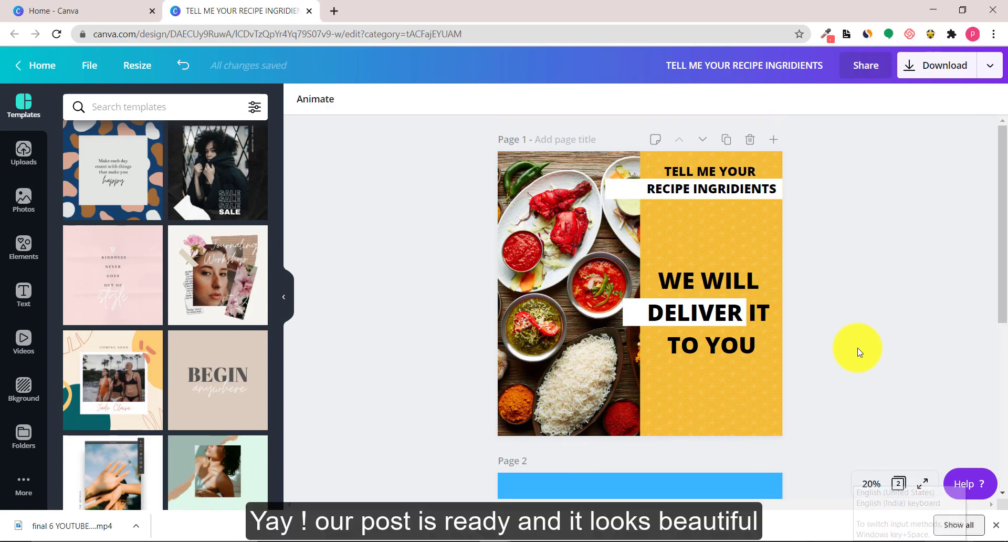